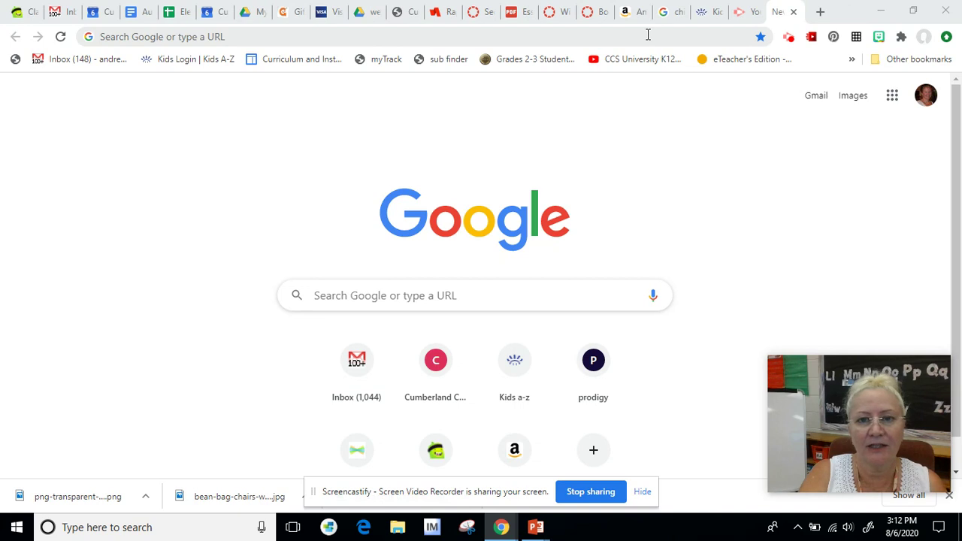
Step: Go to kidsa-z.com in Chrome to bring up the Kids A-Z login page
{"action": "left_click", "coordinate": [647, 35]}
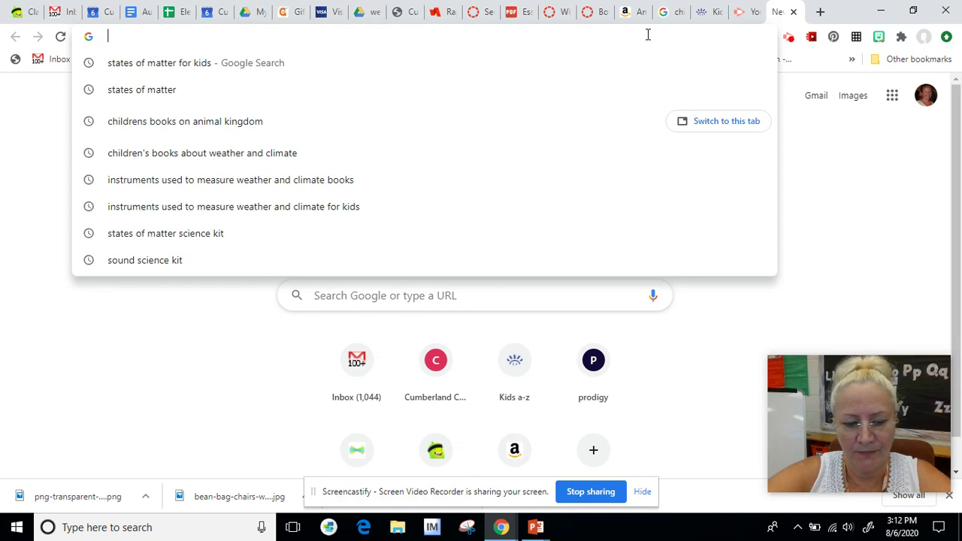
{"action": "type", "text": "kids"}
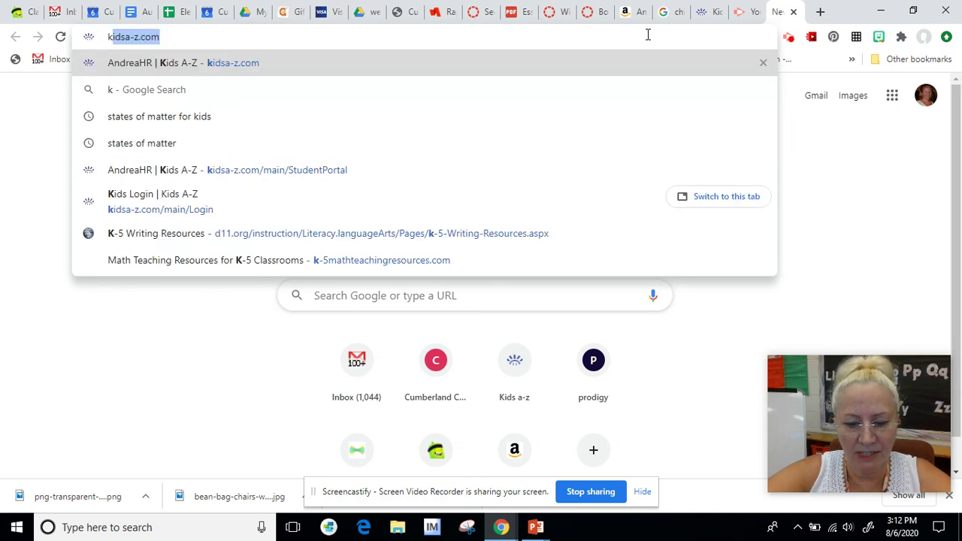
{"action": "type", "text": "a"}
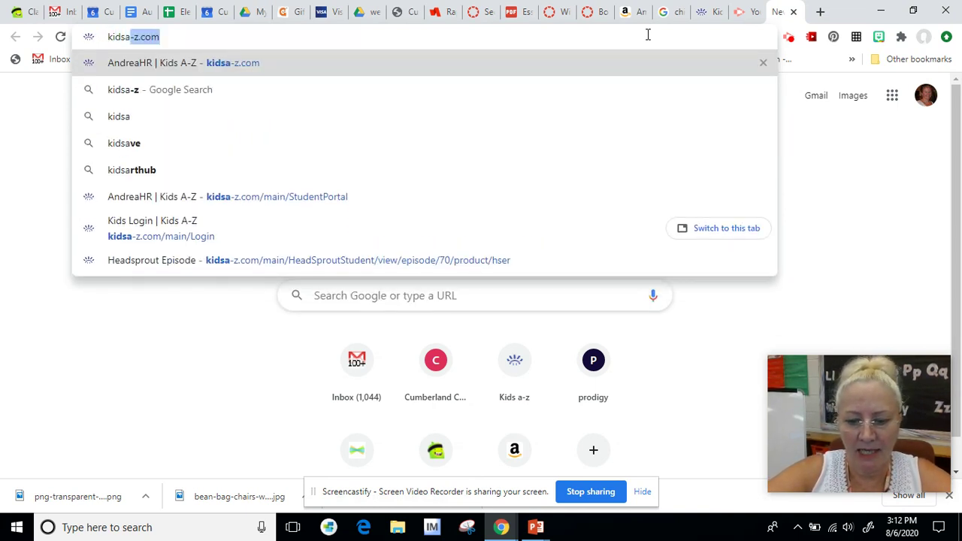
{"action": "type", "text": "-z.com"}
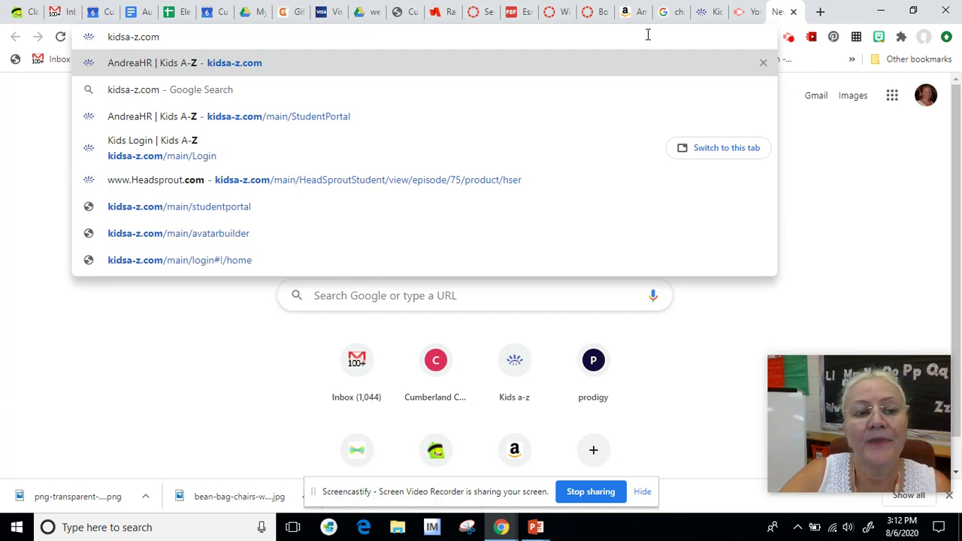
{"action": "key", "text": "Return"}
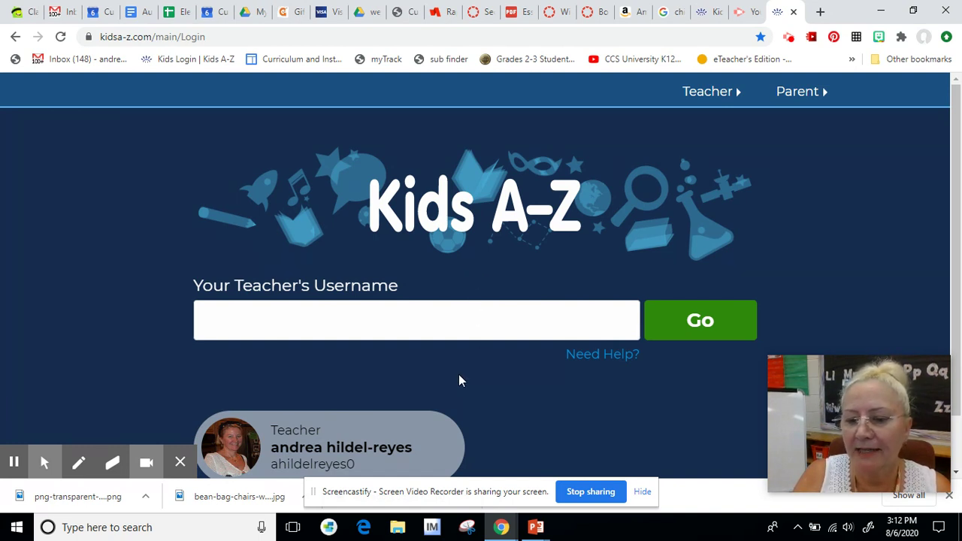
Step: Enter the teacher's username in the Your Teacher's Username field and submit it with Go
{"action": "left_click", "coordinate": [421, 310]}
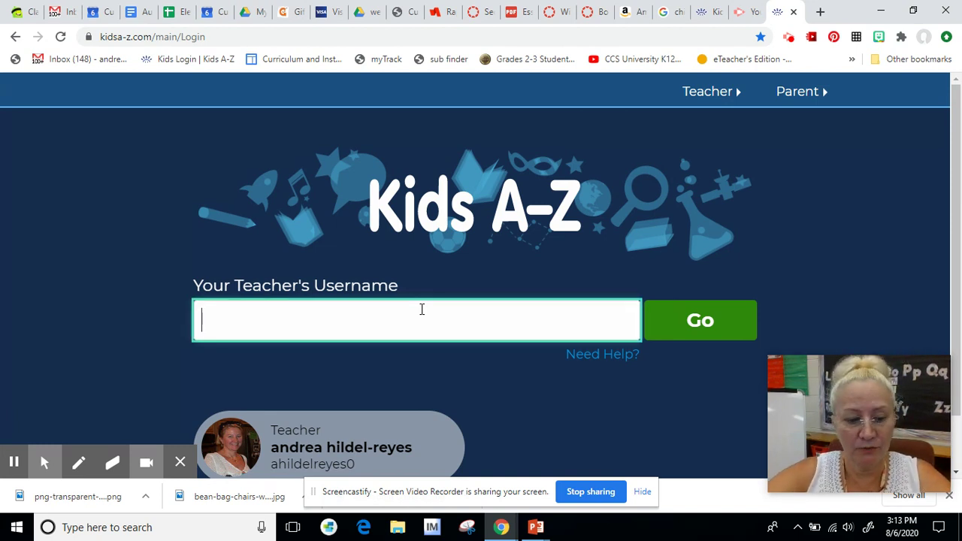
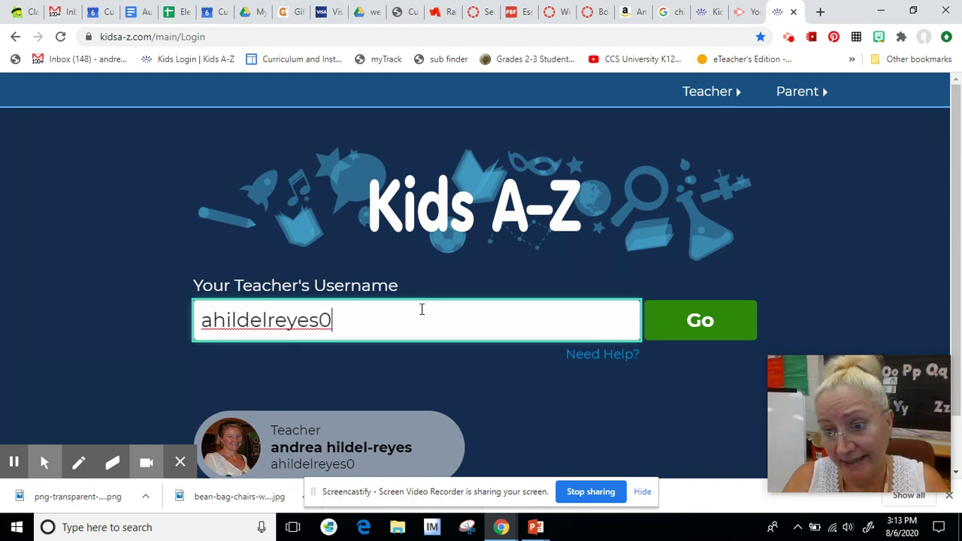
{"action": "left_click", "coordinate": [689, 321]}
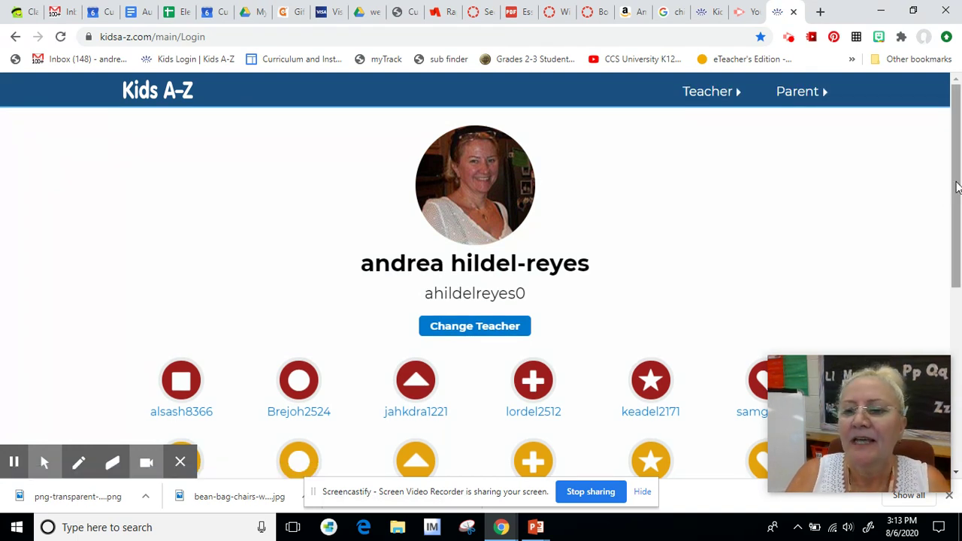
Step: Scroll the class list and pick the yellow star student account
{"action": "left_click", "coordinate": [956, 190]}
{"action": "left_click_drag", "start_coordinate": [957, 189], "coordinate": [957, 333]}
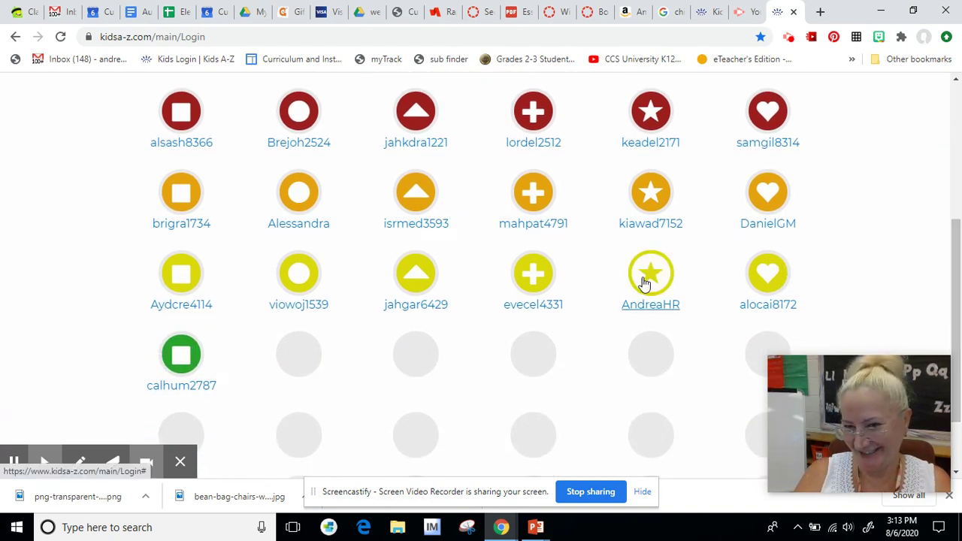
{"action": "left_click", "coordinate": [644, 283]}
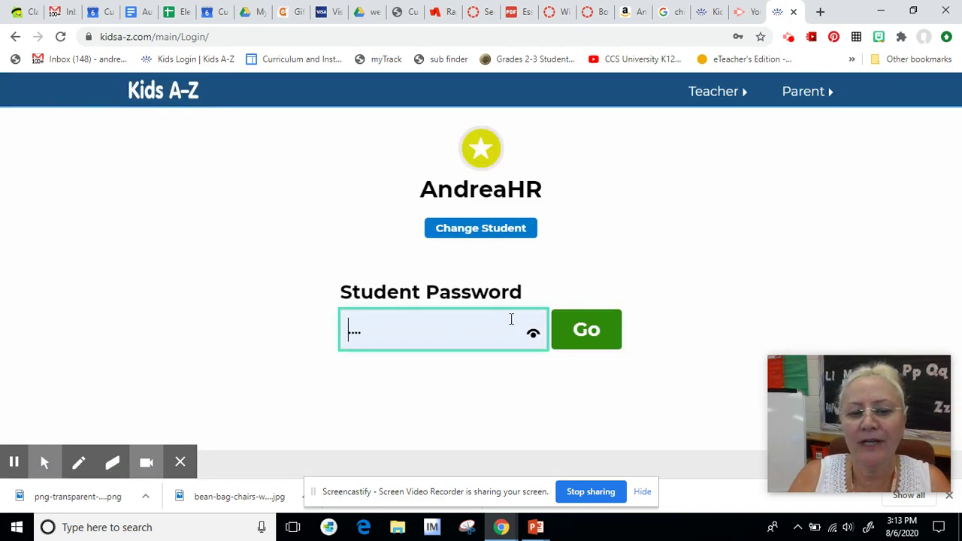
Step: Clear the password field, enter the student's password, and sign in with Go
{"action": "left_click", "coordinate": [485, 326]}
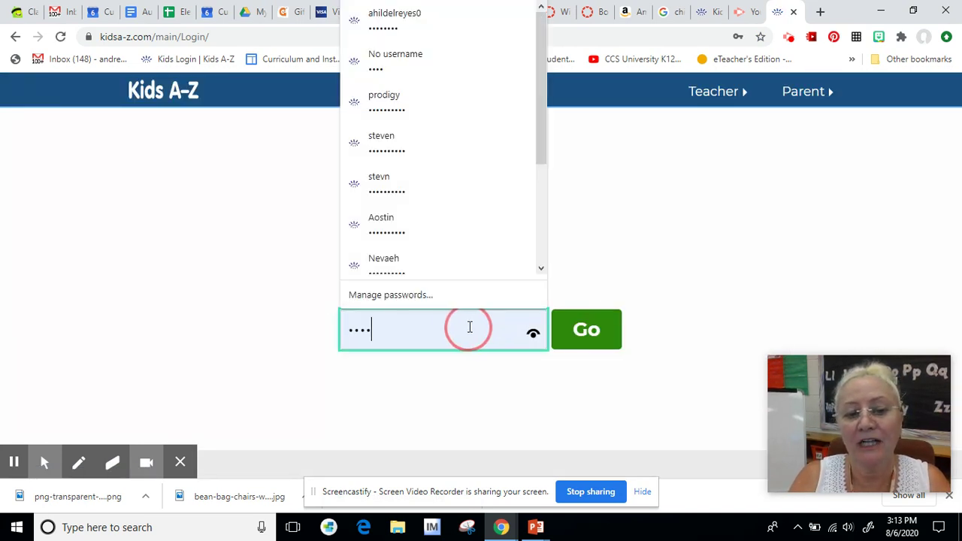
{"action": "left_click", "coordinate": [533, 333]}
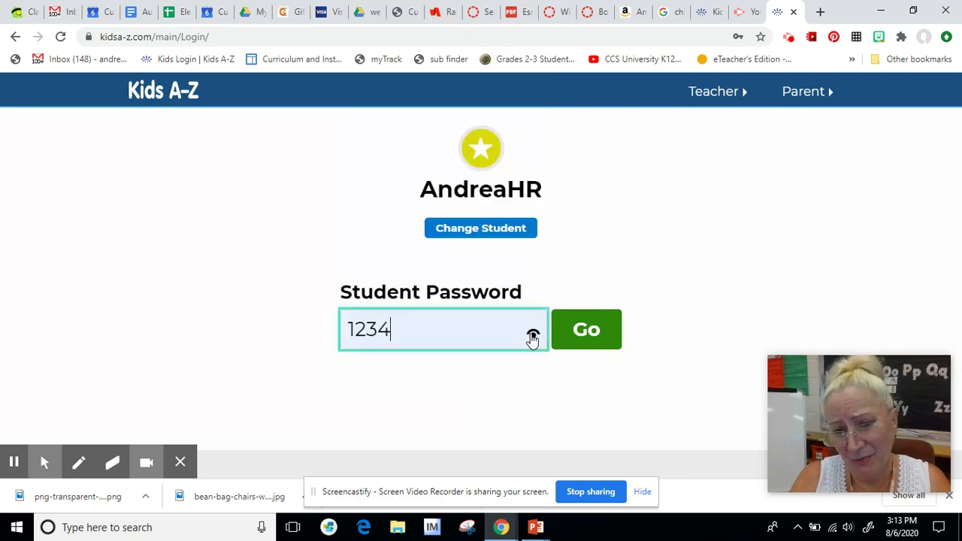
{"action": "left_click", "coordinate": [456, 328]}
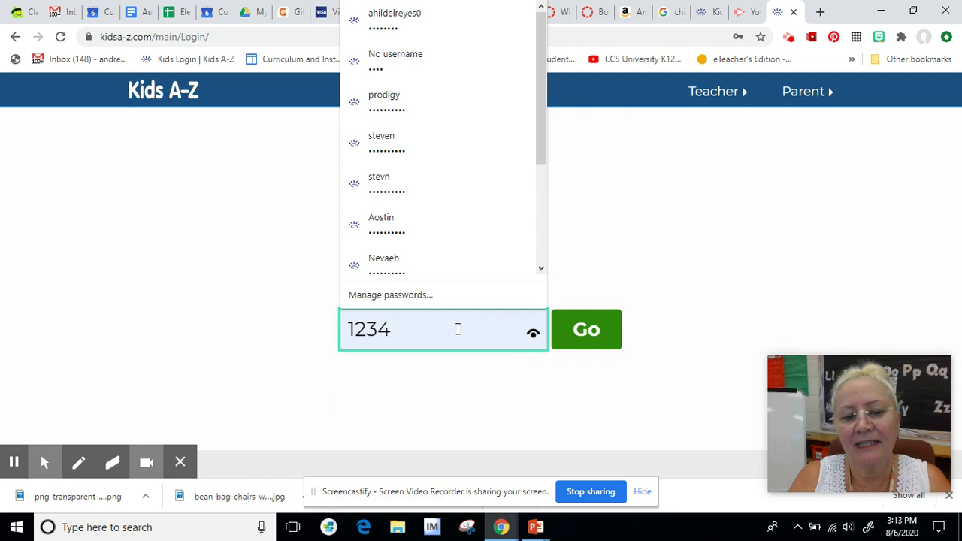
{"action": "key", "text": "BackSpace"}
{"action": "key", "text": "BackSpace"}
{"action": "key", "text": "BackSpace"}
{"action": "key", "text": "BackSpace"}
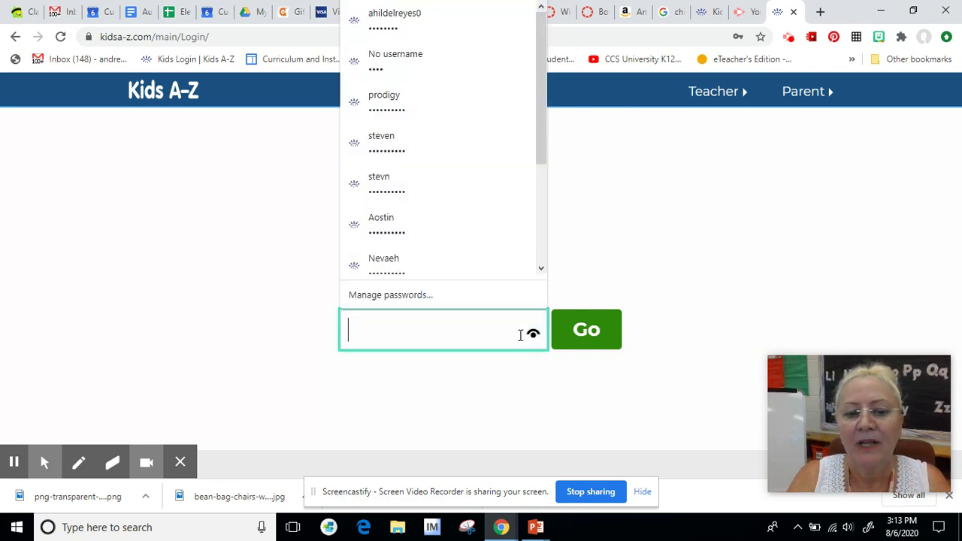
{"action": "left_click", "coordinate": [532, 338]}
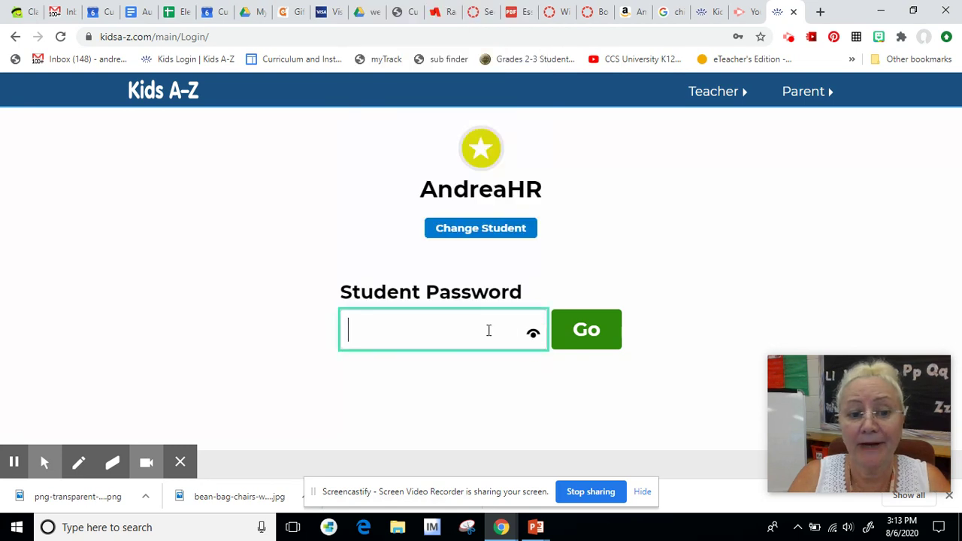
{"action": "type", "text": "123456"}
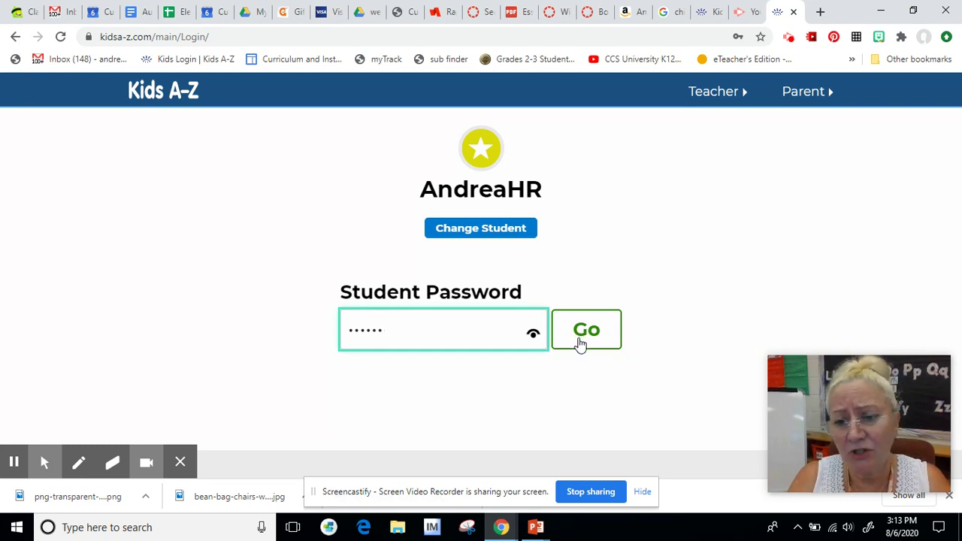
{"action": "left_click", "coordinate": [579, 337]}
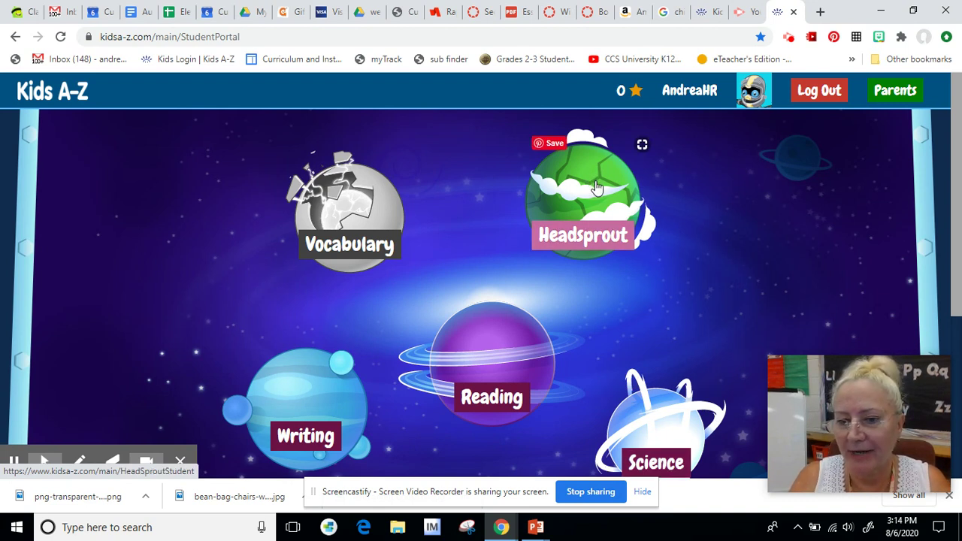
Step: Open the Headsprout planet and launch the Placement Test from the Headsprout treehouse
{"action": "left_click", "coordinate": [595, 187]}
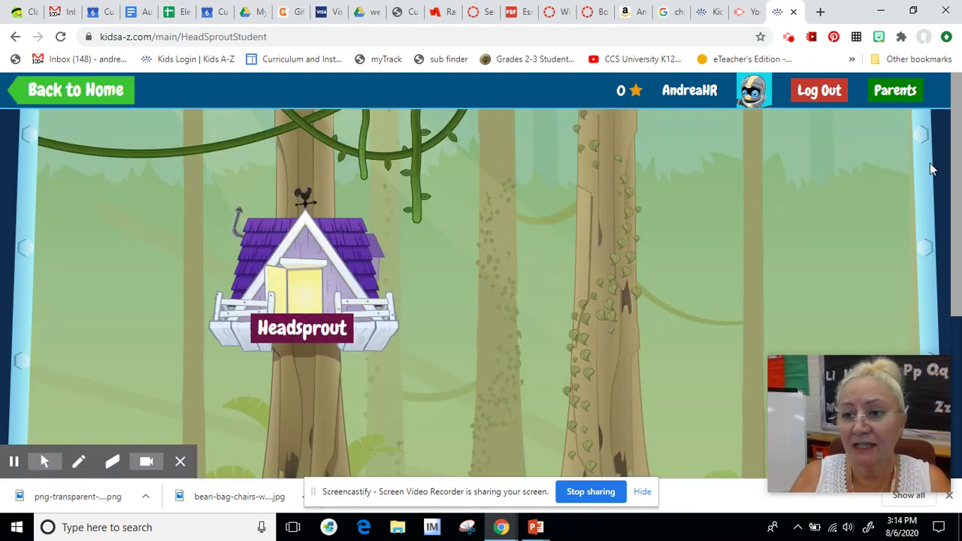
{"action": "left_click_drag", "start_coordinate": [958, 166], "coordinate": [961, 228]}
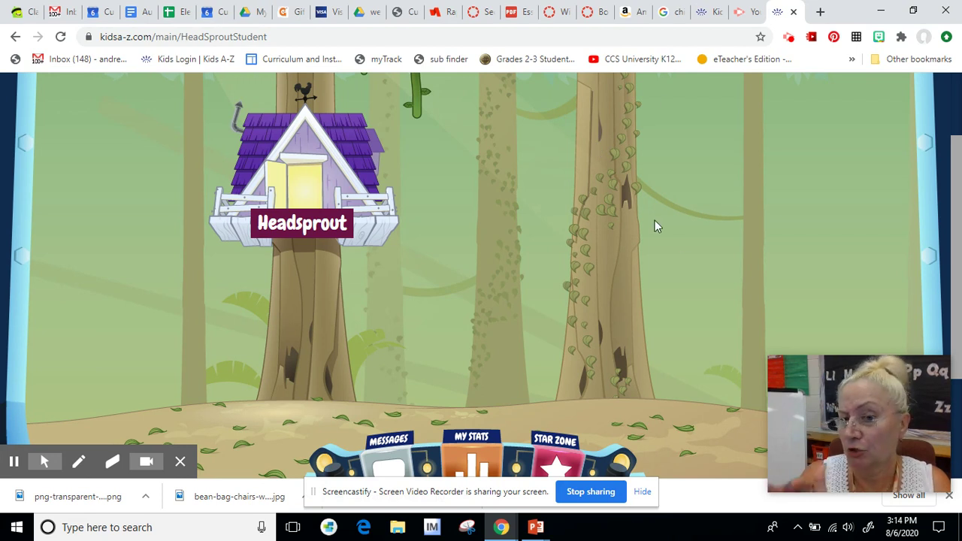
{"action": "left_click", "coordinate": [299, 197]}
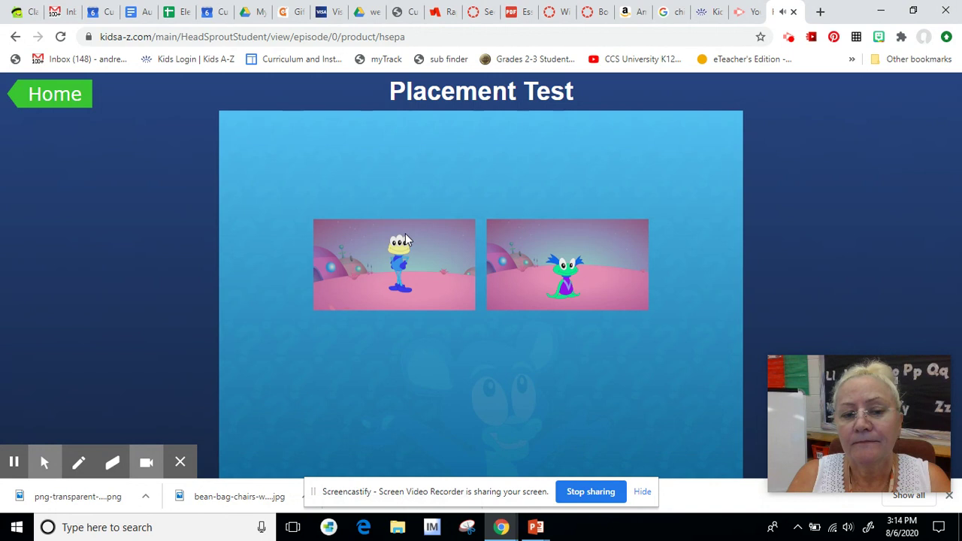
Step: Pick the green character, then match pictures to the Vee, San and sheet sentences
{"action": "left_click", "coordinate": [397, 267]}
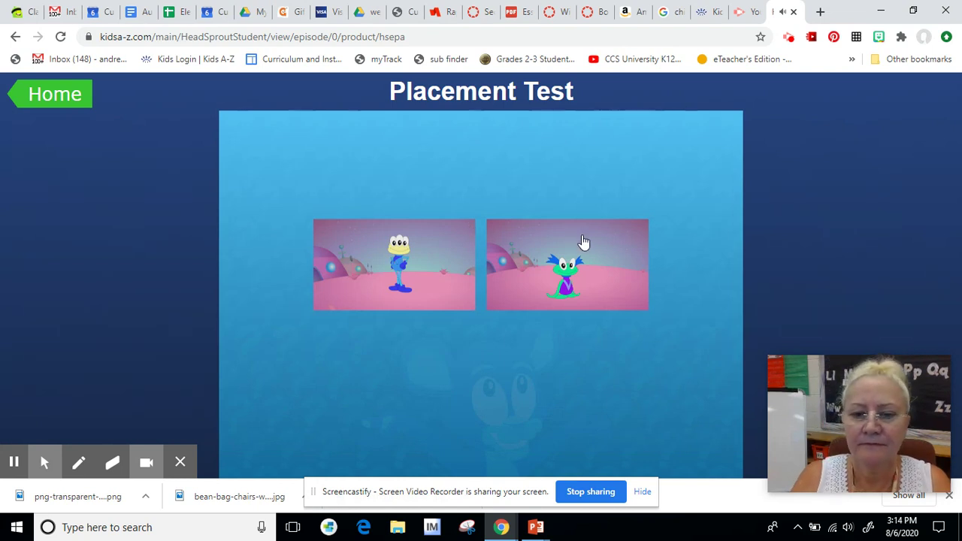
{"action": "left_click", "coordinate": [580, 253]}
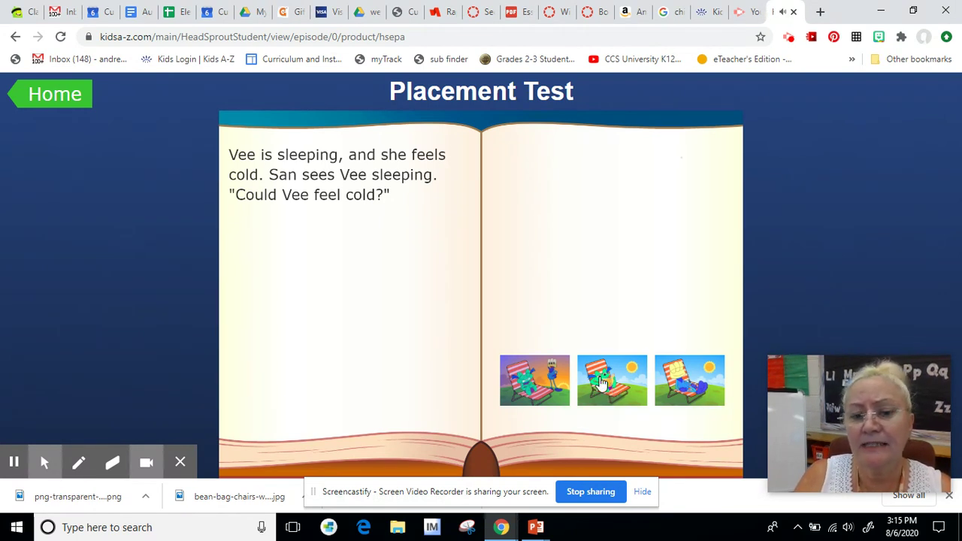
{"action": "left_click", "coordinate": [532, 385]}
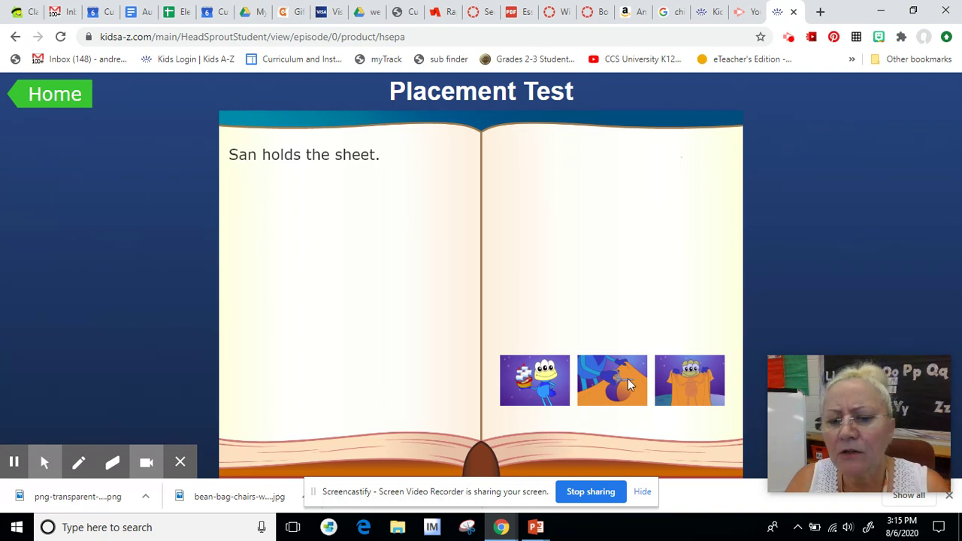
{"action": "left_click", "coordinate": [710, 399]}
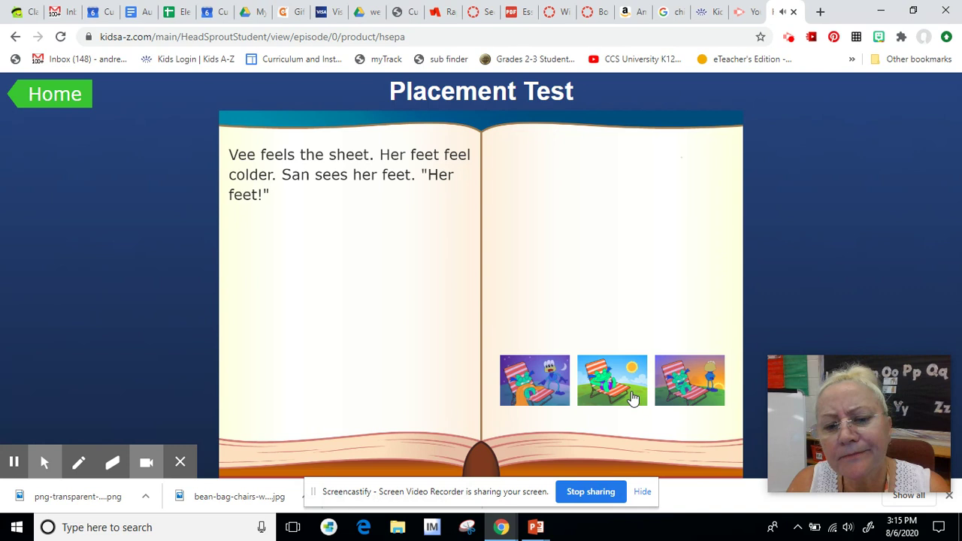
{"action": "left_click", "coordinate": [545, 385]}
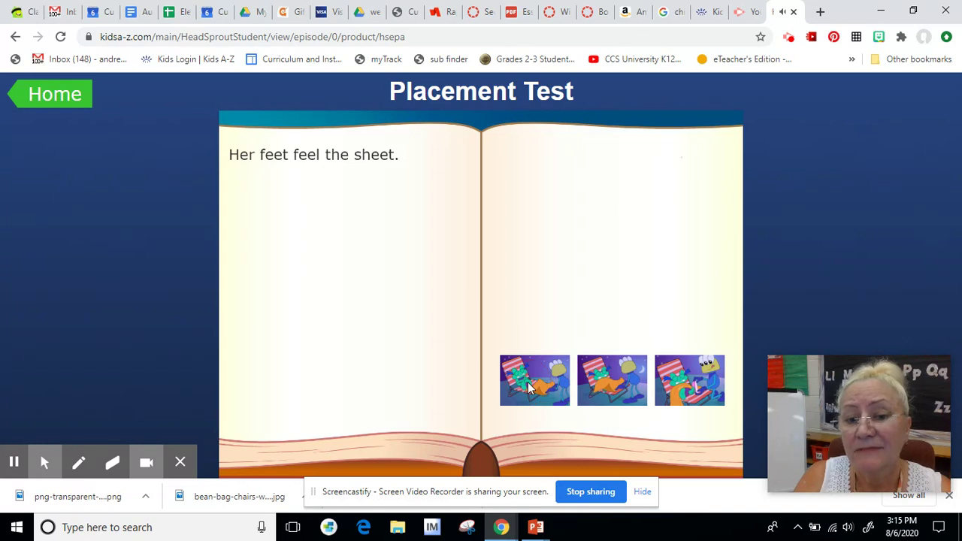
{"action": "left_click", "coordinate": [599, 382]}
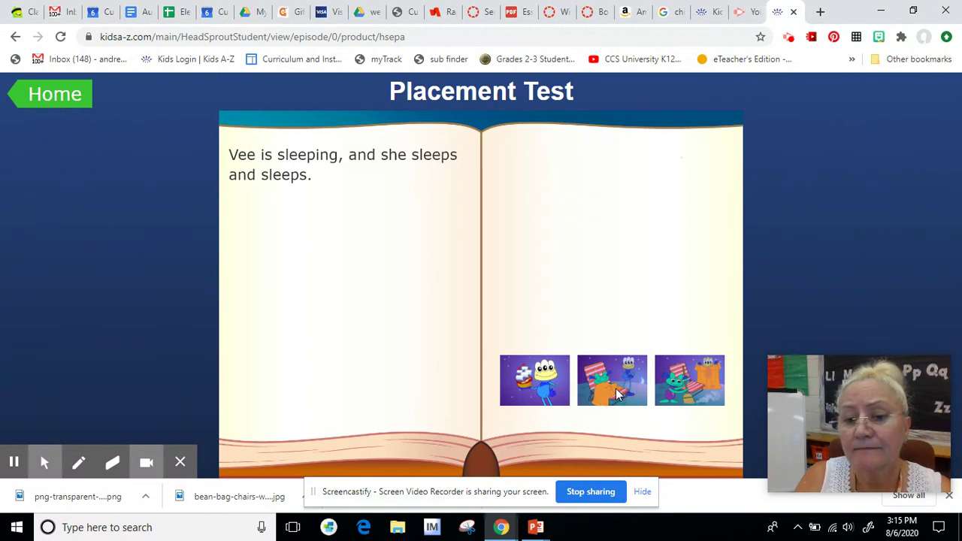
{"action": "left_click", "coordinate": [675, 383]}
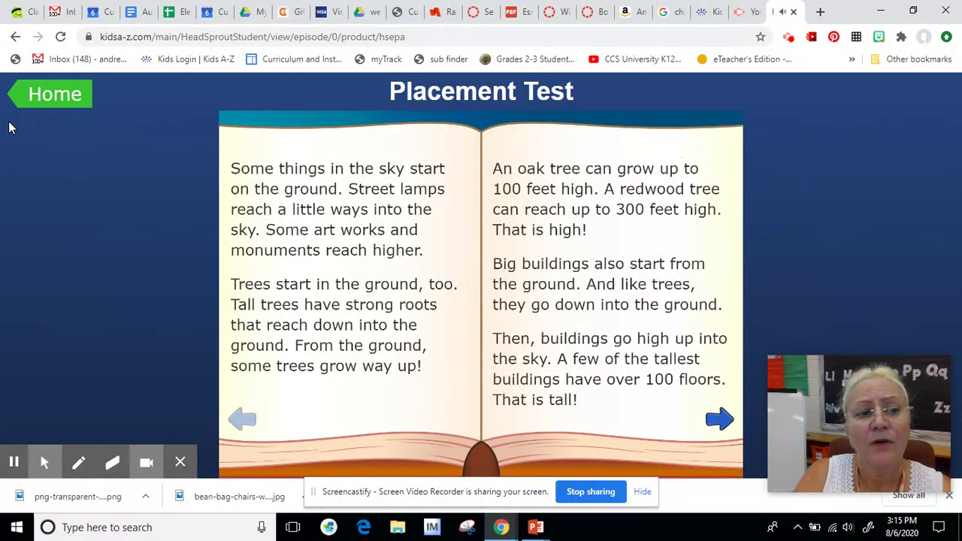
Step: Use the green Home button at the top left to exit the Placement Test
{"action": "left_click", "coordinate": [32, 102]}
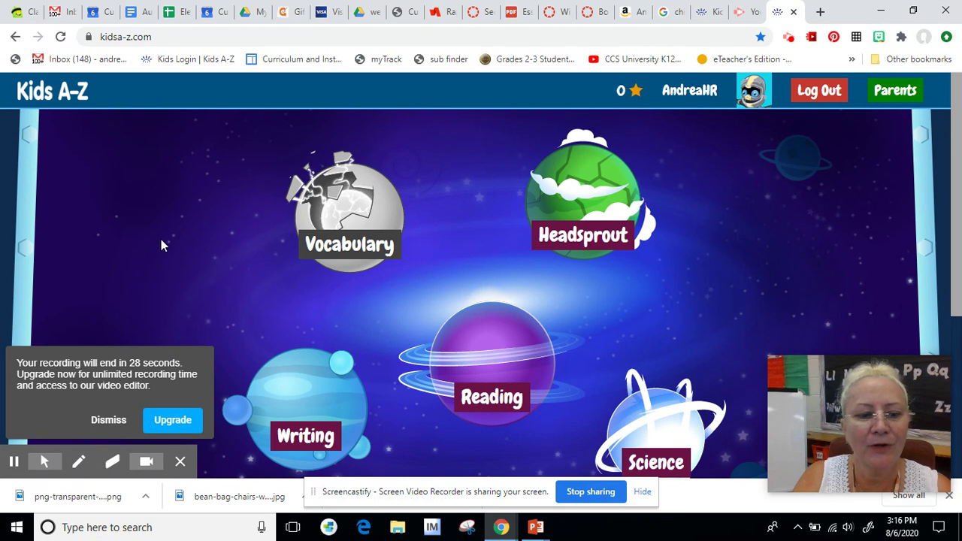
{"action": "left_click", "coordinate": [108, 420]}
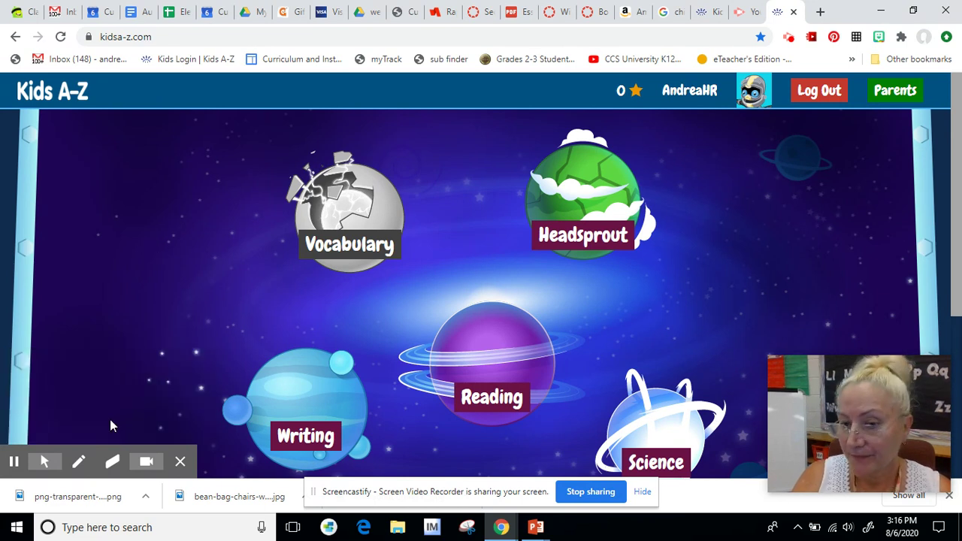